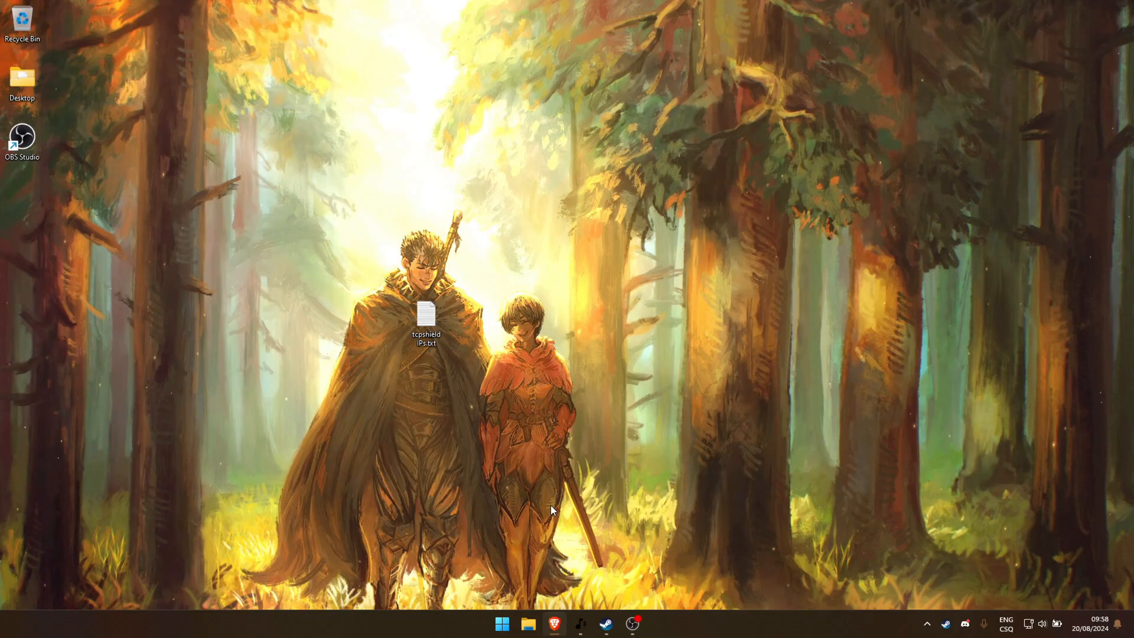
type("notepad")
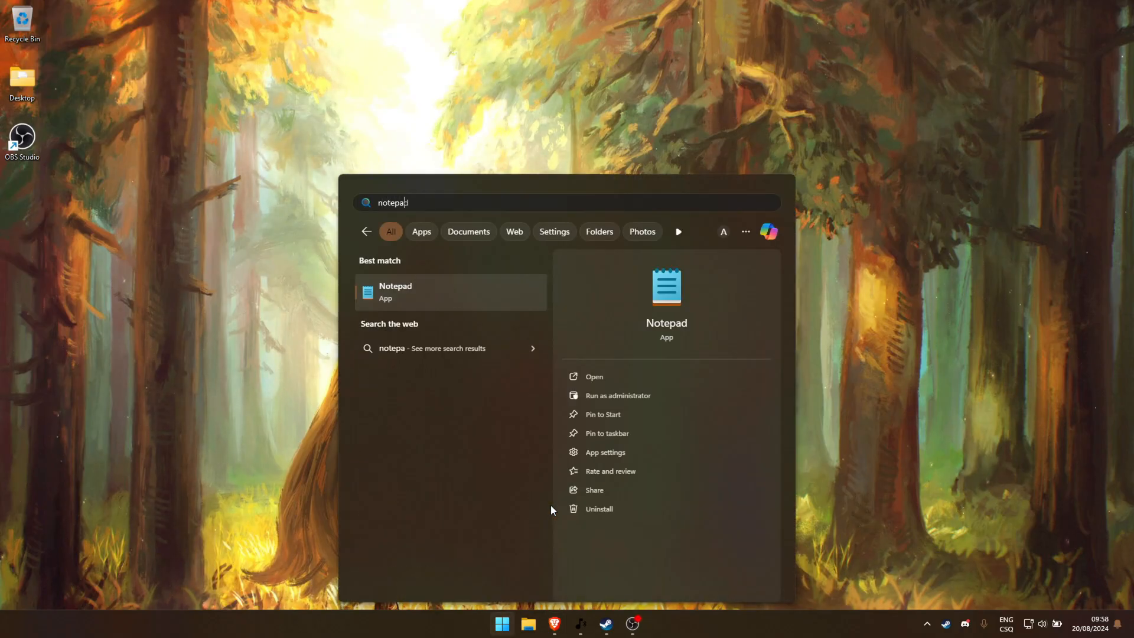
Step: Bring up the extra launch options for Notepad in the Start menu search results
right_click(386, 283)
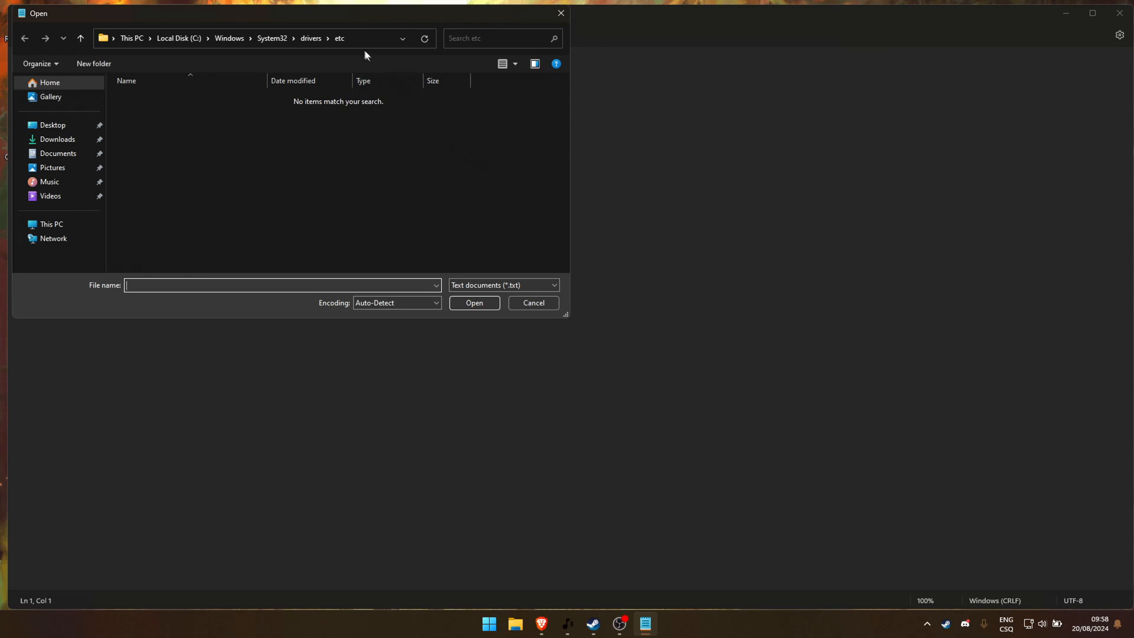
Step: List all file types in the etc folder and open the hosts file
left_click(368, 39)
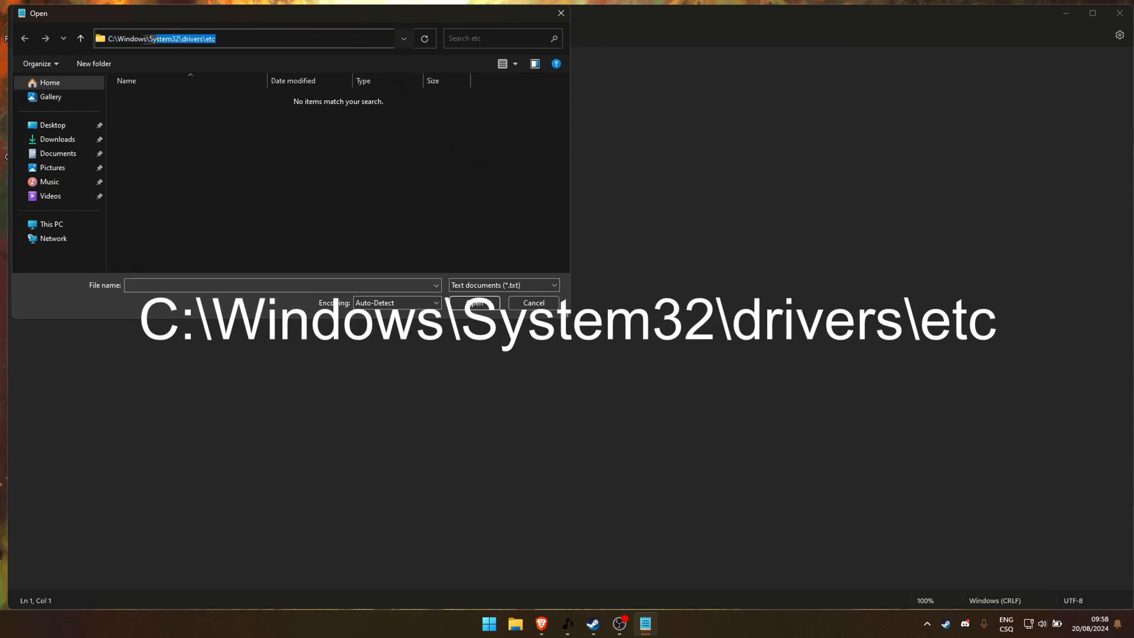
left_click(241, 38)
left_click(324, 118)
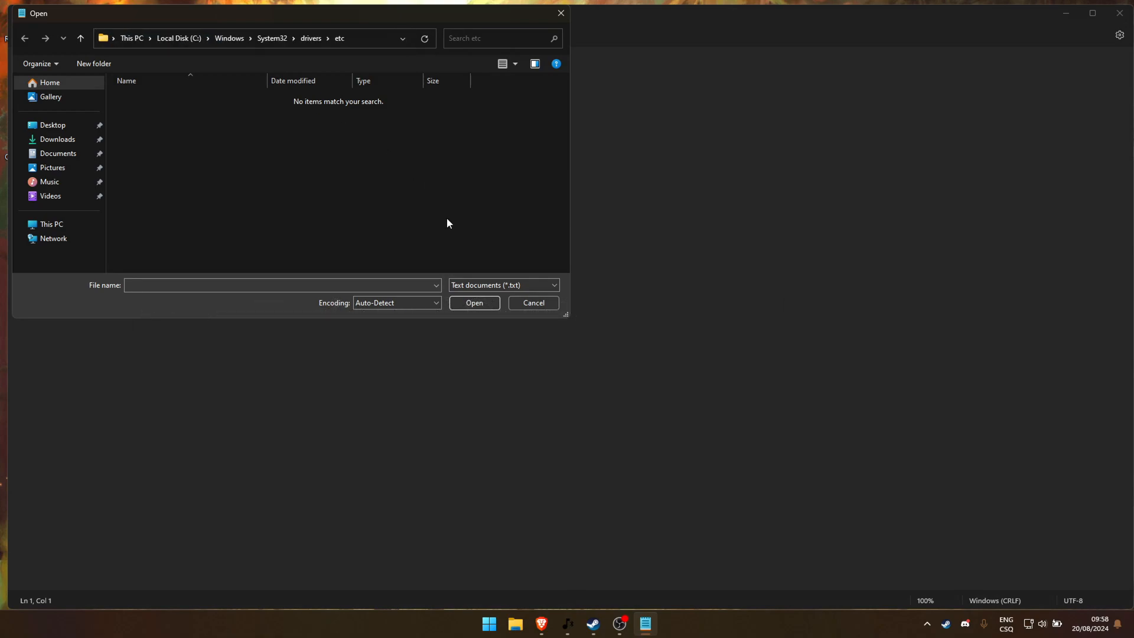
left_click(472, 285)
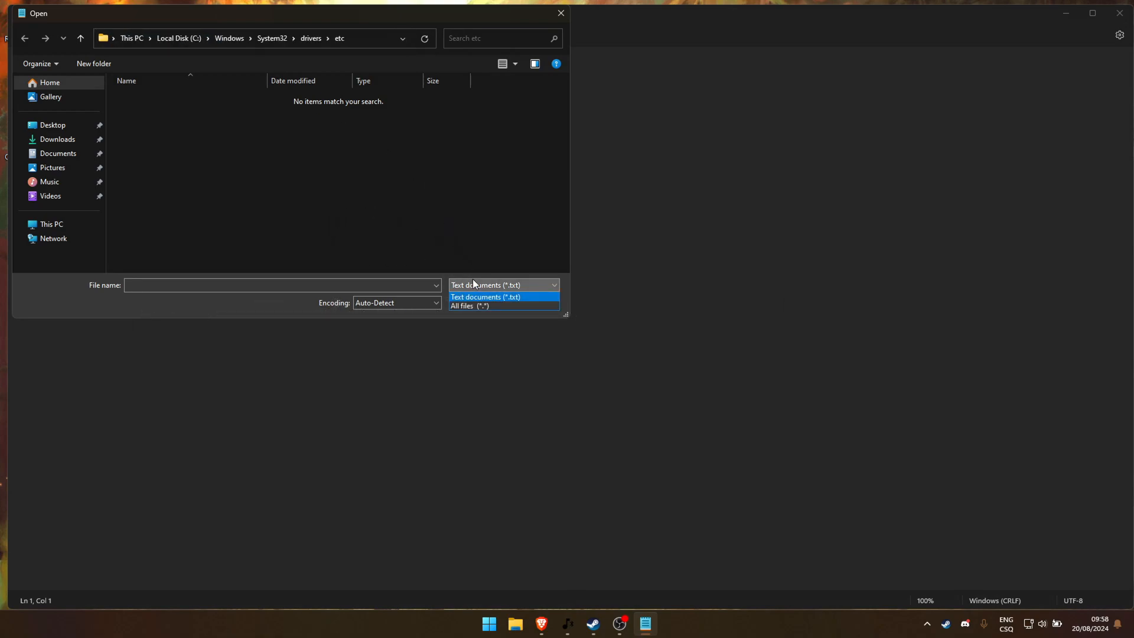
left_click(474, 306)
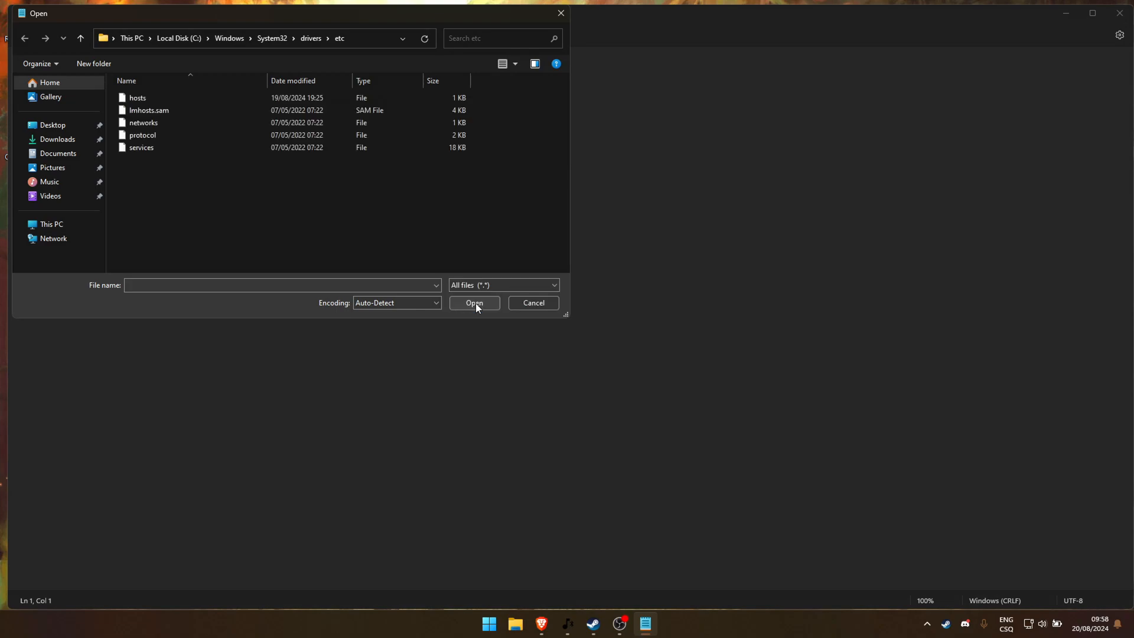
left_click(151, 102)
left_click(474, 303)
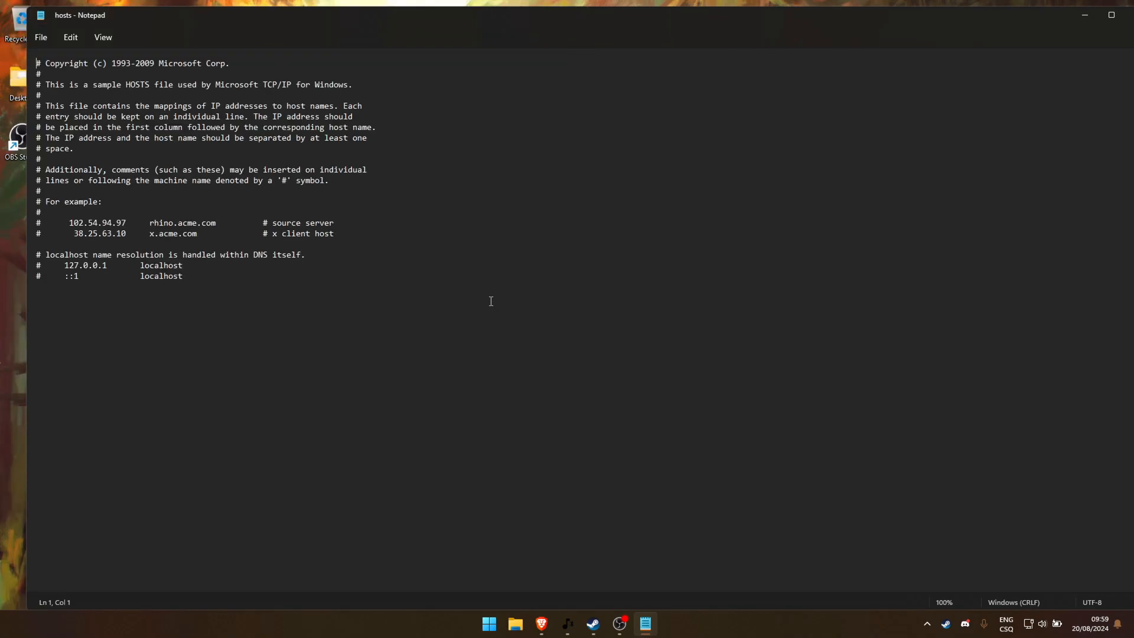
Step: Maximize the hosts window, then minimize it to reveal the desktop
left_click_drag(232, 20, 225, 15)
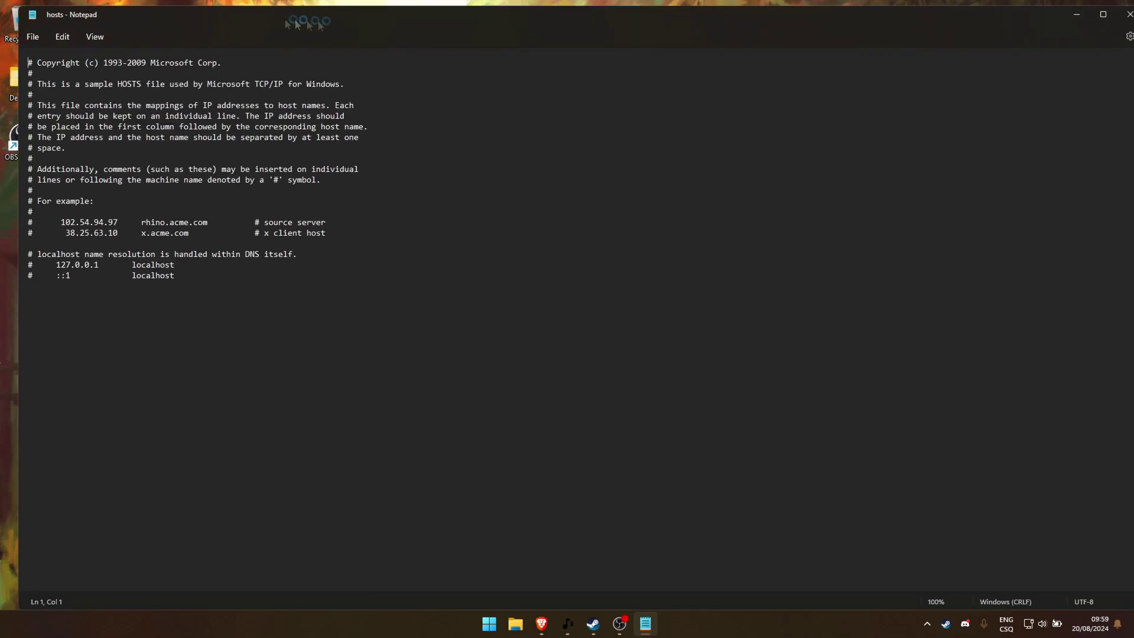
left_click(1110, 15)
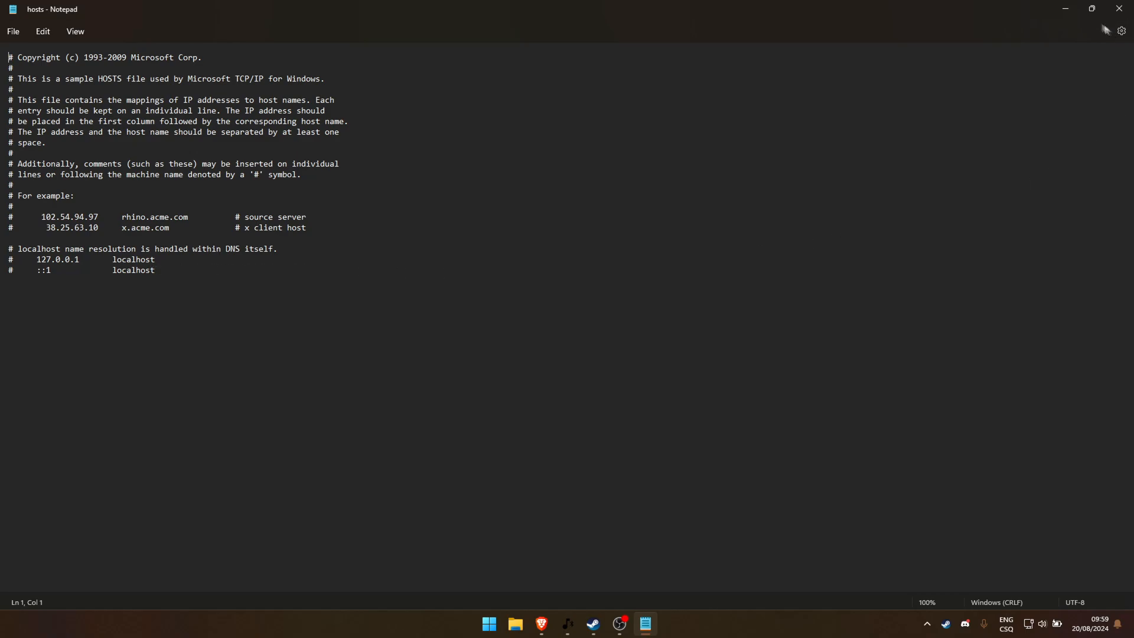
left_click(1065, 9)
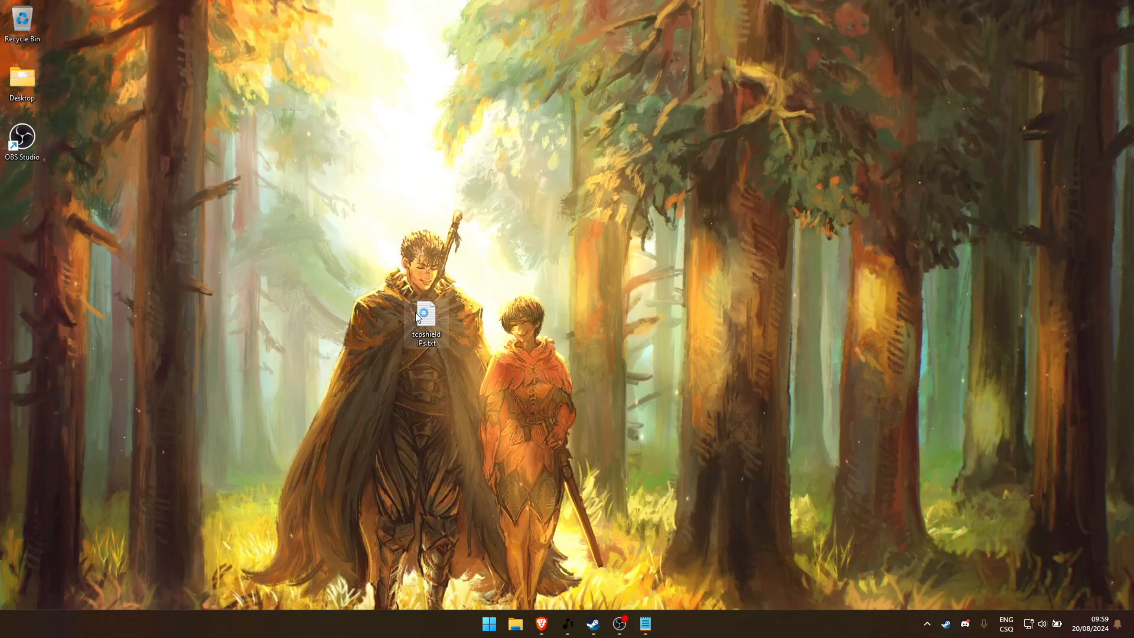
Step: Open tcpshield IPs.txt, select the Frankfurt address 51.89.81.31, and minimize the list
double_click(423, 316)
scroll(101, 217, "down", 10)
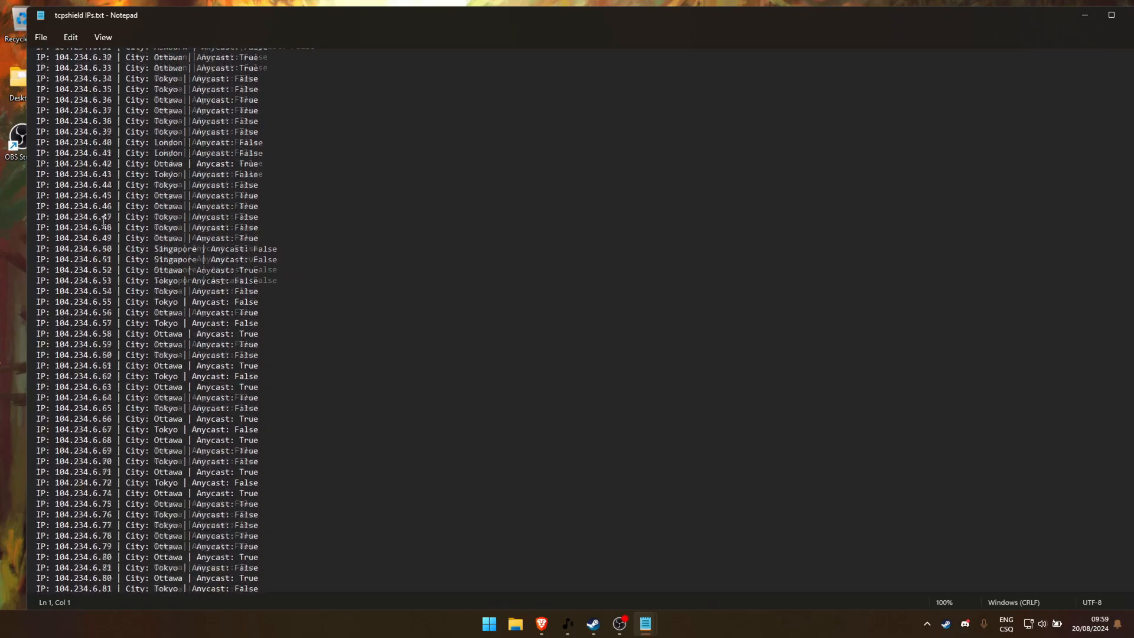
scroll(103, 218, "down", 10)
scroll(102, 217, "down", 10)
scroll(101, 216, "down", 10)
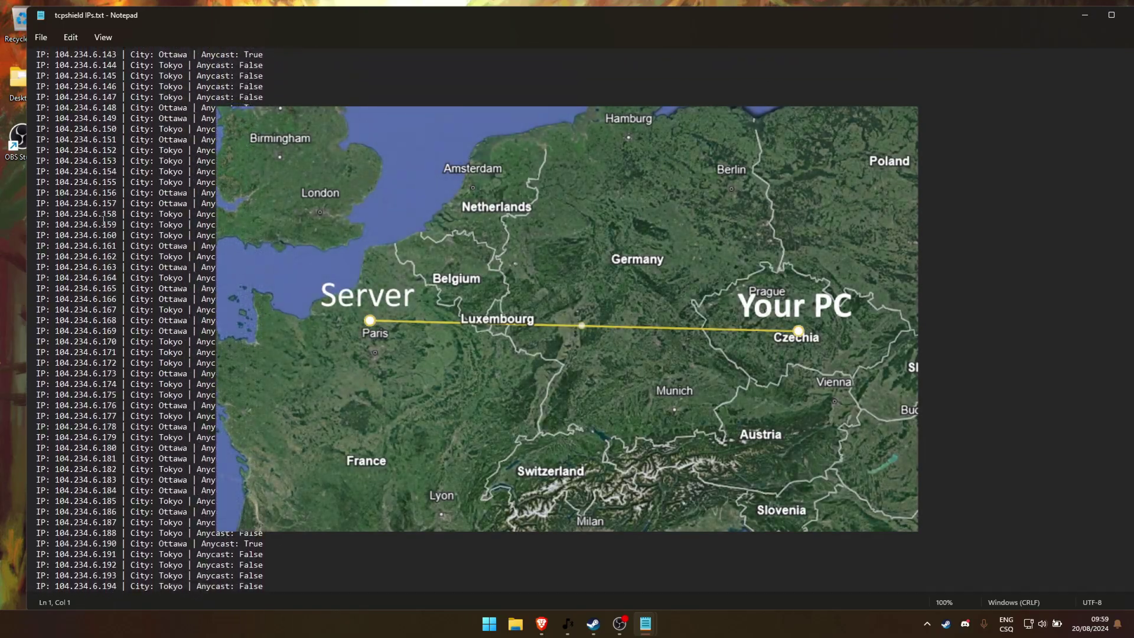
scroll(102, 217, "down", 10)
scroll(101, 217, "down", 10)
scroll(103, 217, "down", 10)
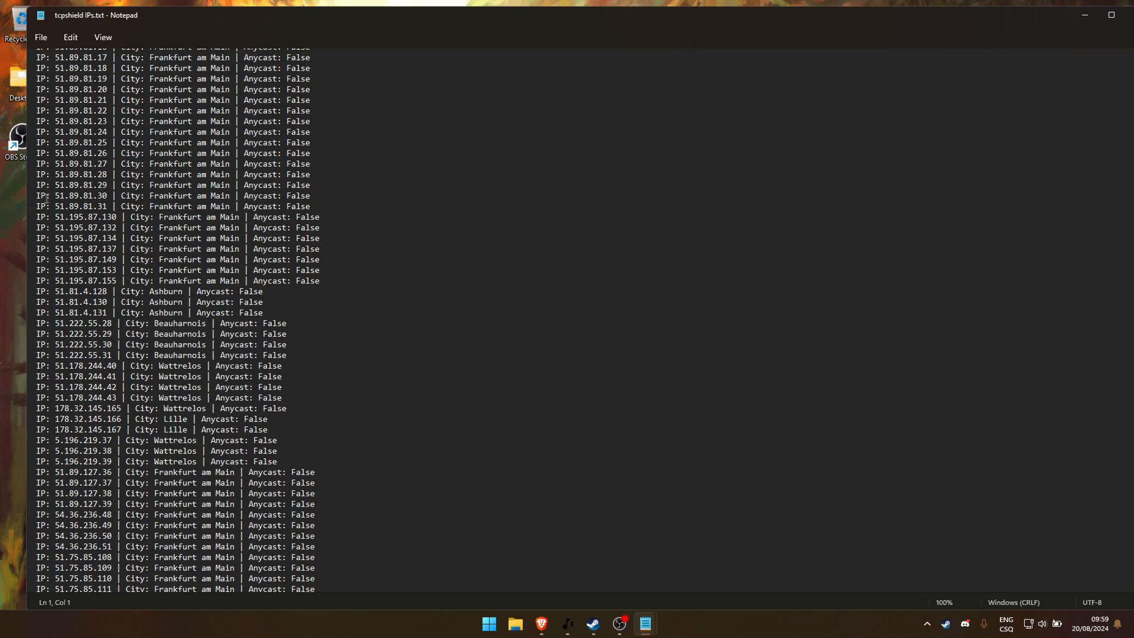
left_click_drag(55, 207, 113, 205)
key("ctrl+c")
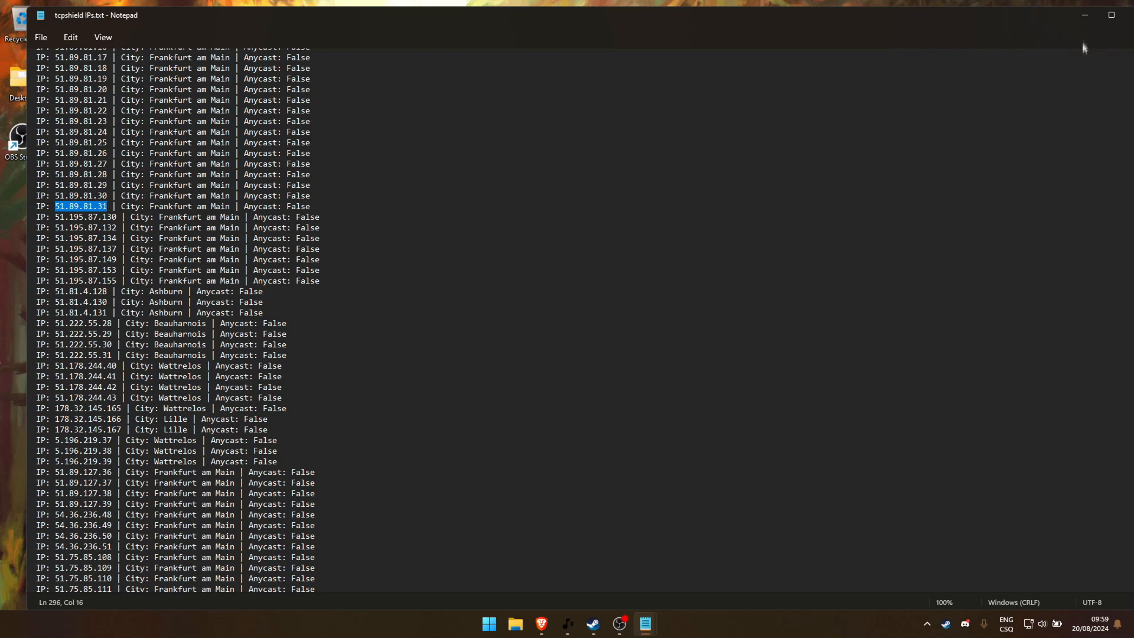
left_click(1085, 16)
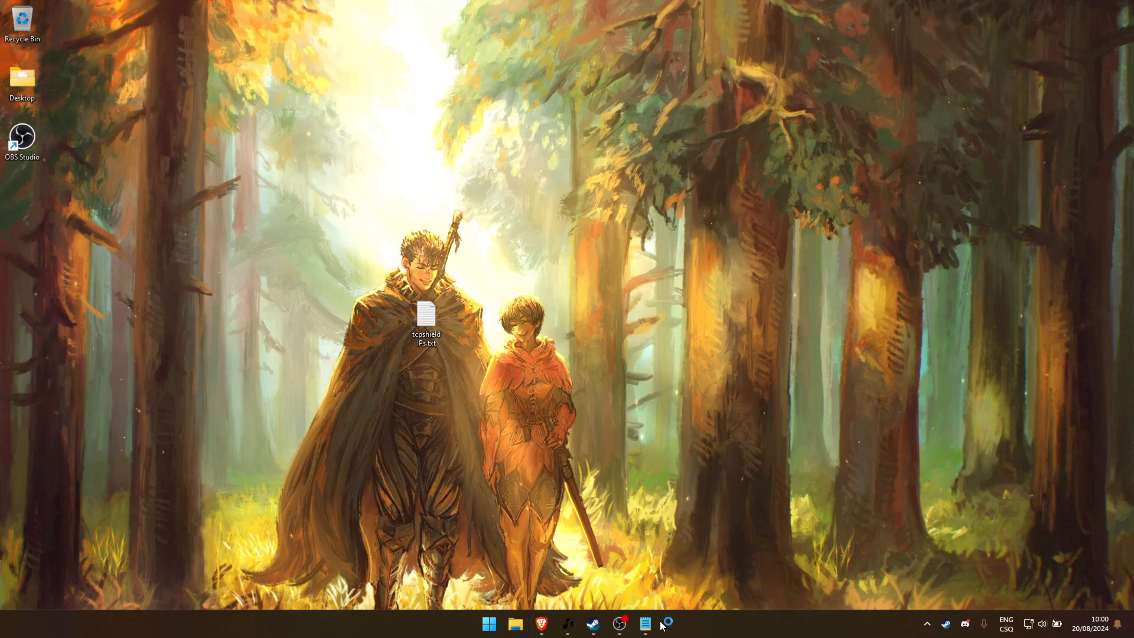
Step: Restore hosts and paste 51.89.81.31 on a new line at the end for minemen.club
mouse_move(645, 623)
left_click(625, 551)
left_click(236, 280)
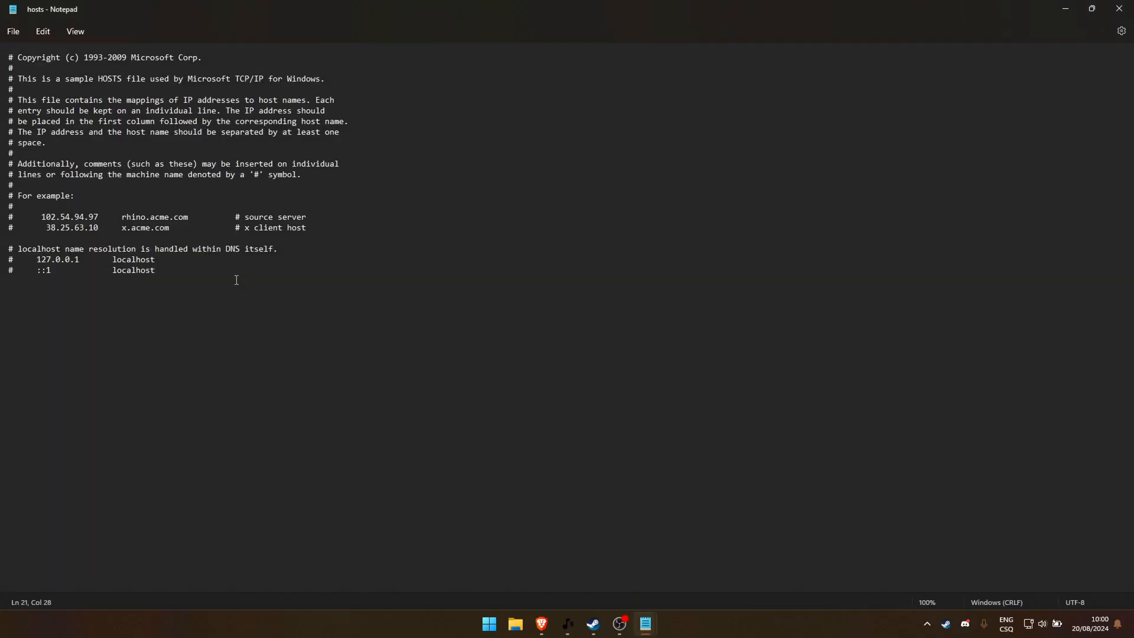
key("Return")
key("ctrl+v")
type("minemen.club")
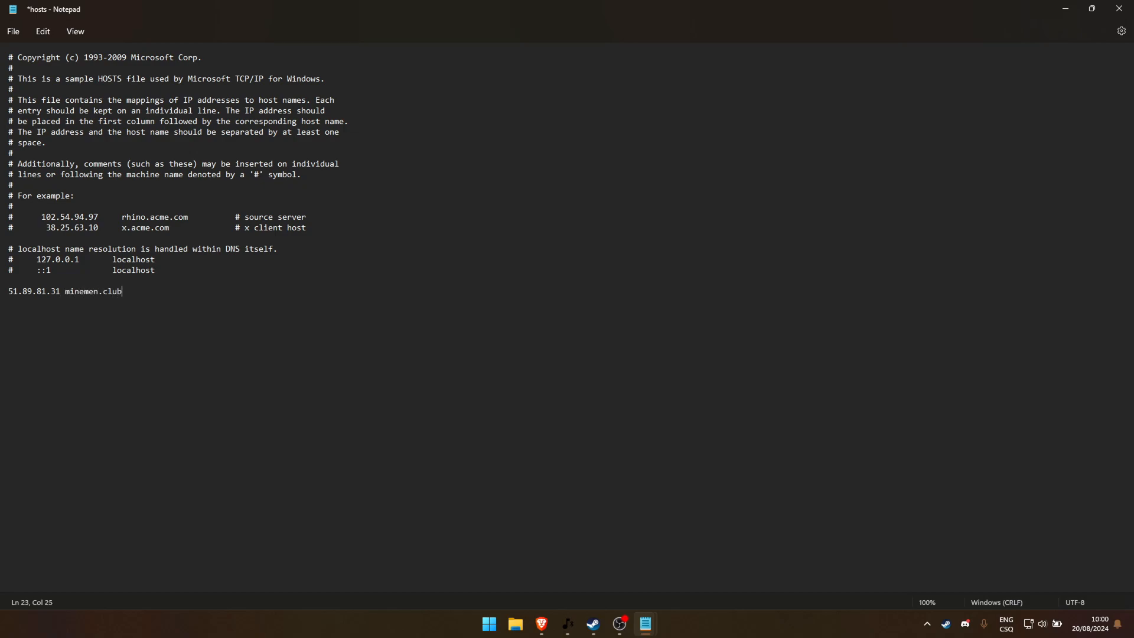
Step: Save the edited hosts file and bring up Windows search
left_click(13, 31)
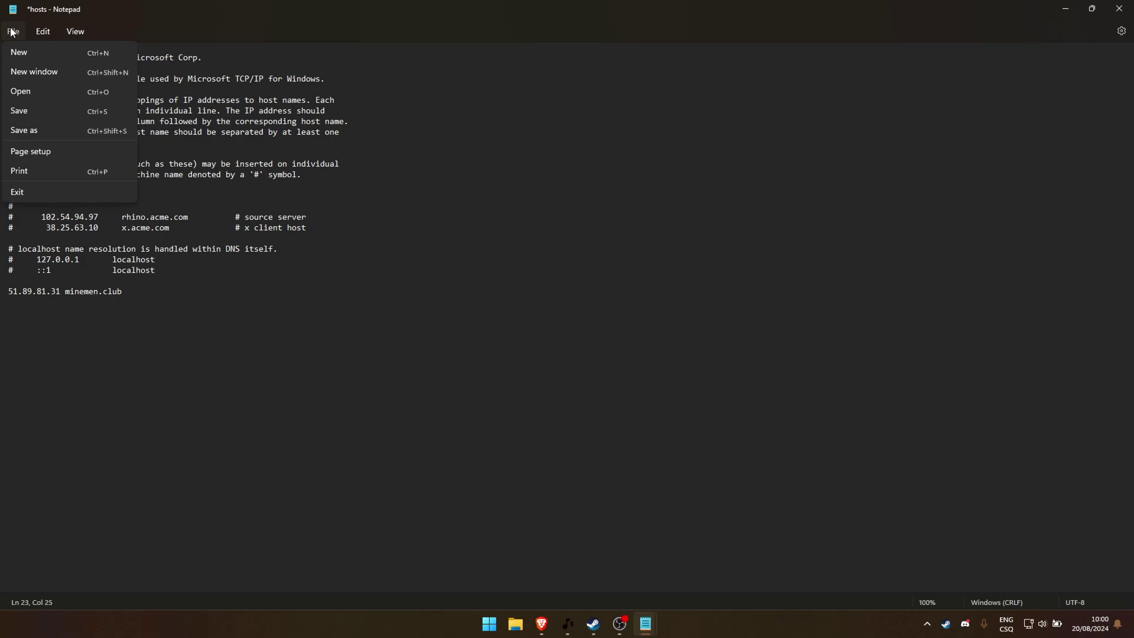
left_click(28, 110)
key("super")
type("cmd")
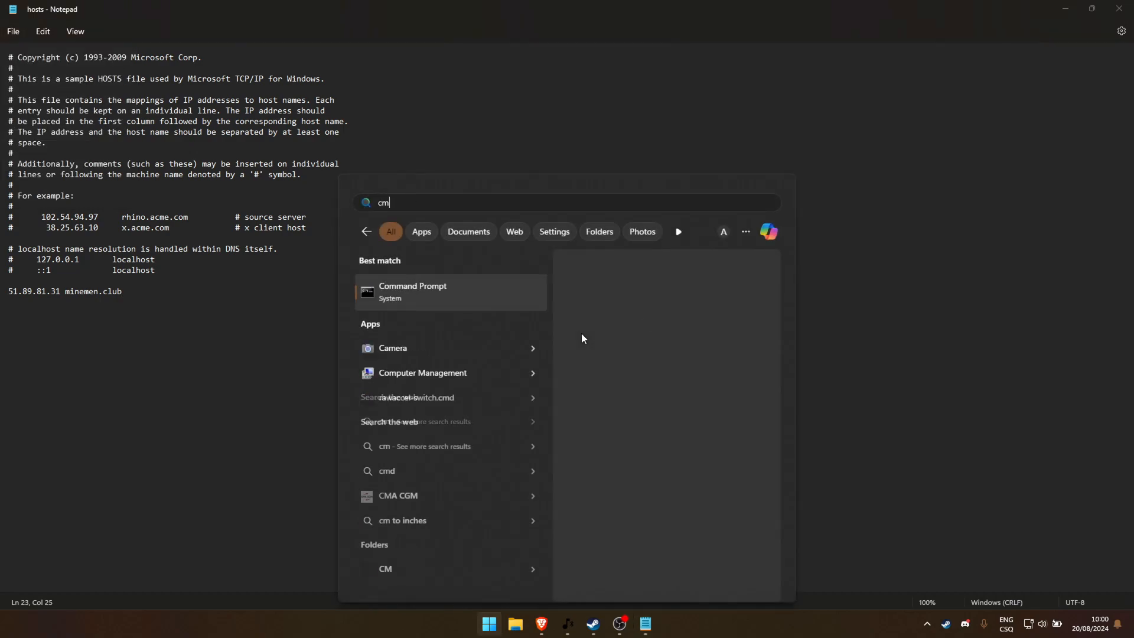
Step: Run 'ipconfig /flushdns', then 'ping minemen.club' and select the resolved 51.89.81.31
left_click(474, 298)
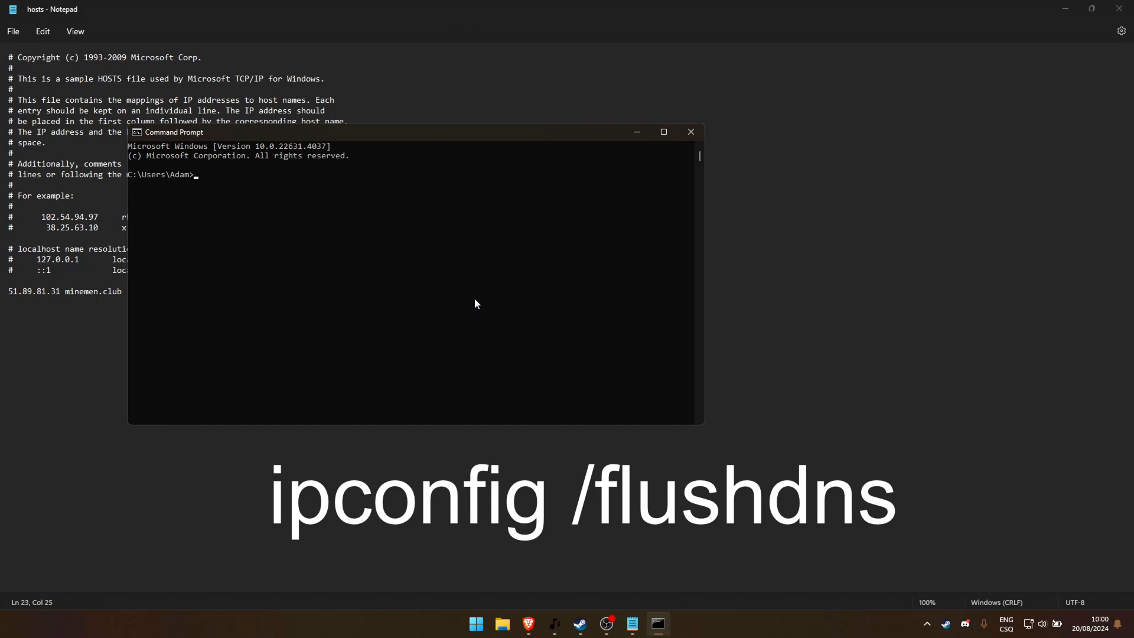
type("ipconfig /")
type("flushdns")
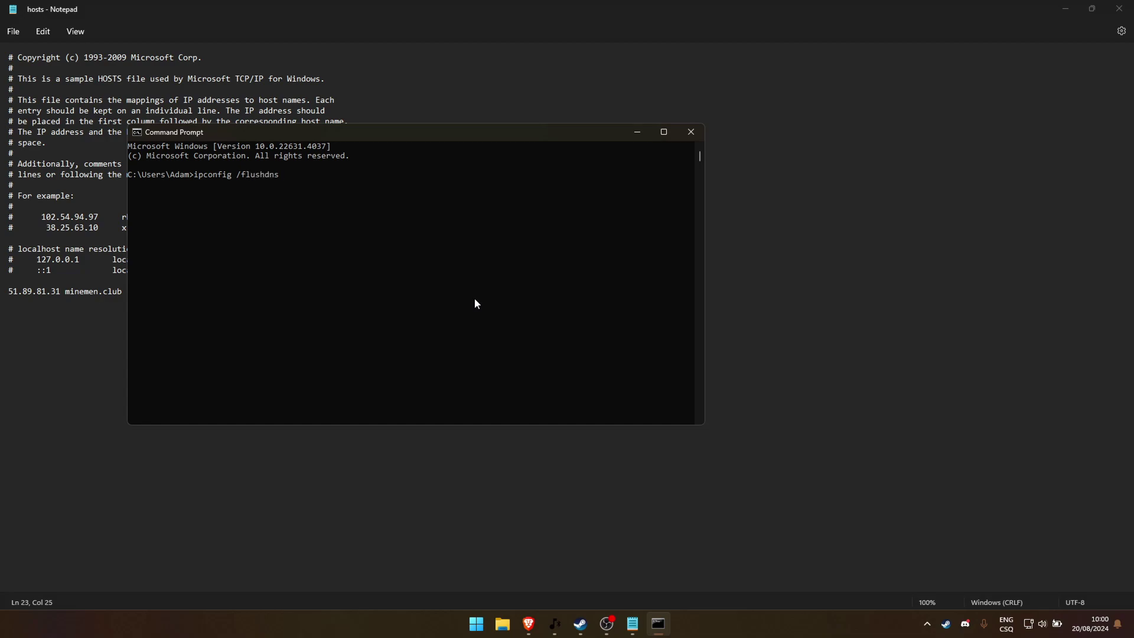
key("Return")
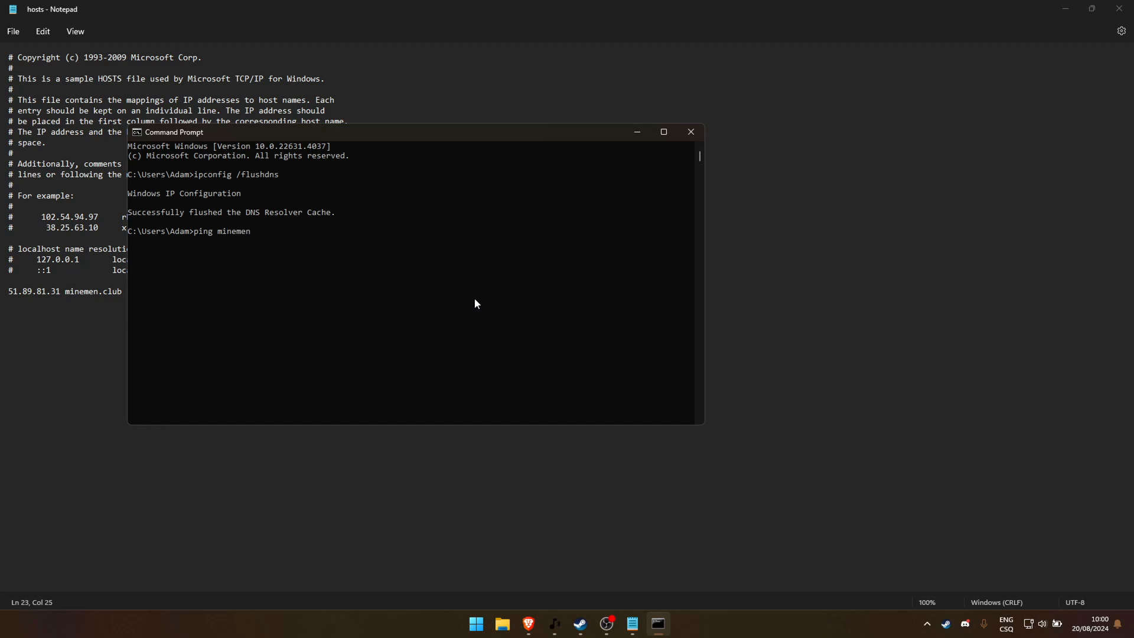
type(".club")
key("Return")
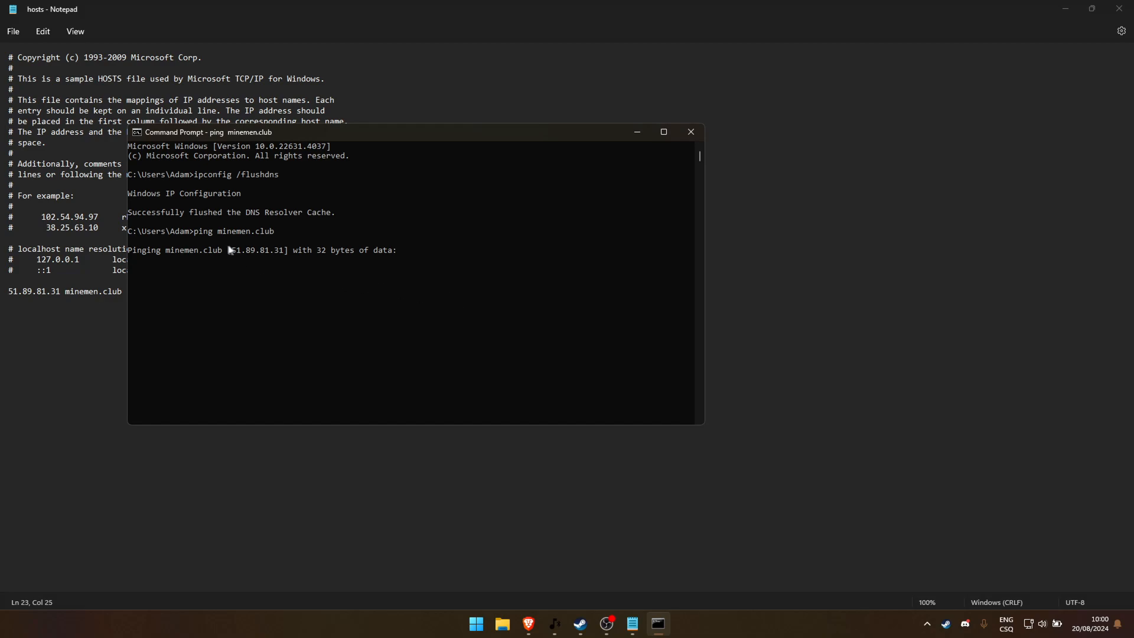
left_click_drag(229, 250, 277, 254)
Step: Switch to CheatBreaker and add a server with address minemen.club
key("alt+Tab")
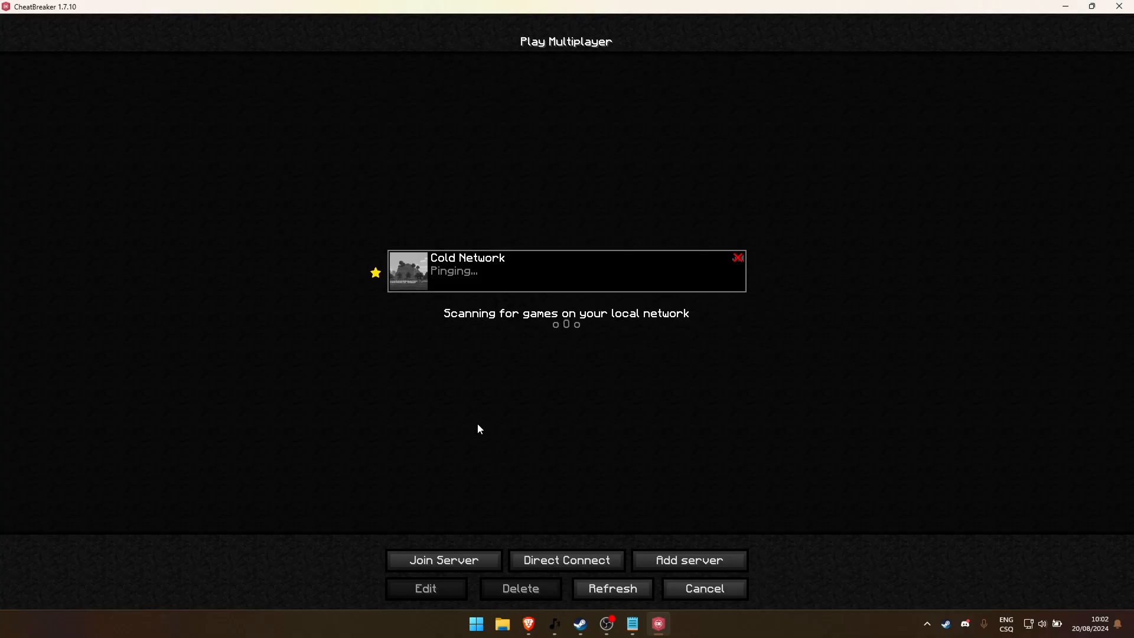
left_click(695, 565)
left_click(504, 151)
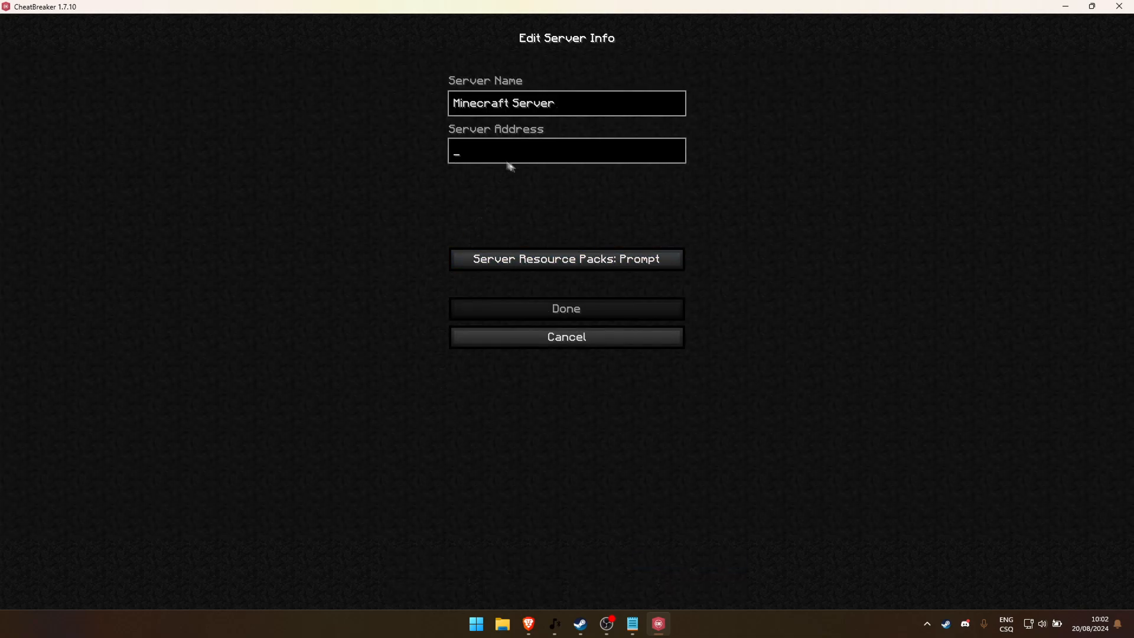
type("minemen")
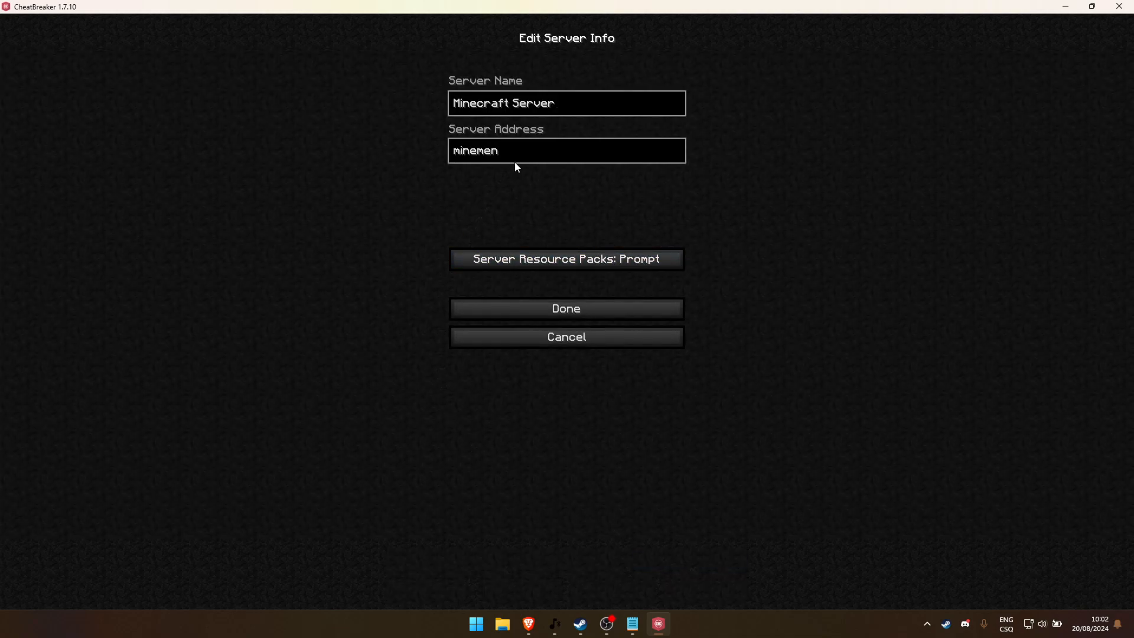
type("ub")
key("Return")
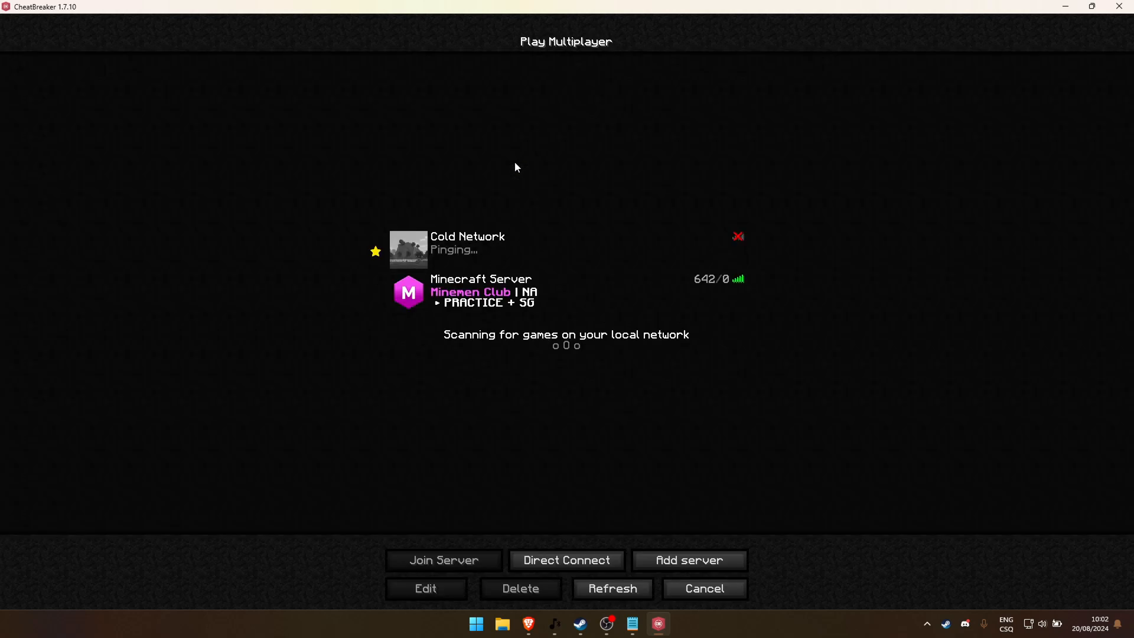
Step: Select the new minemen entry and join the server
left_click(527, 301)
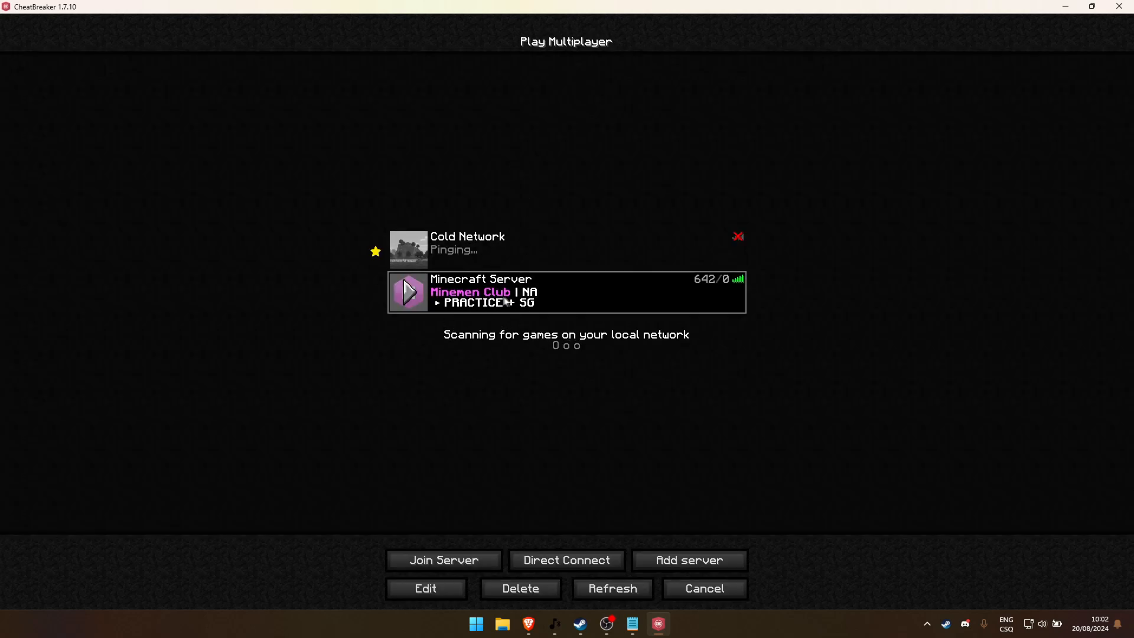
left_click(433, 563)
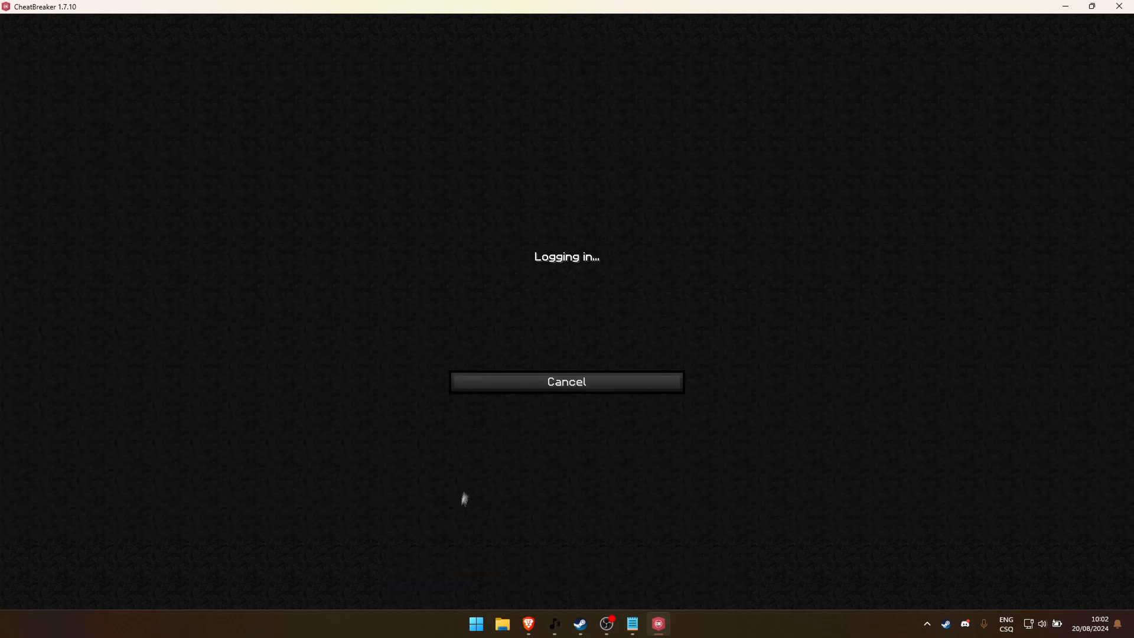